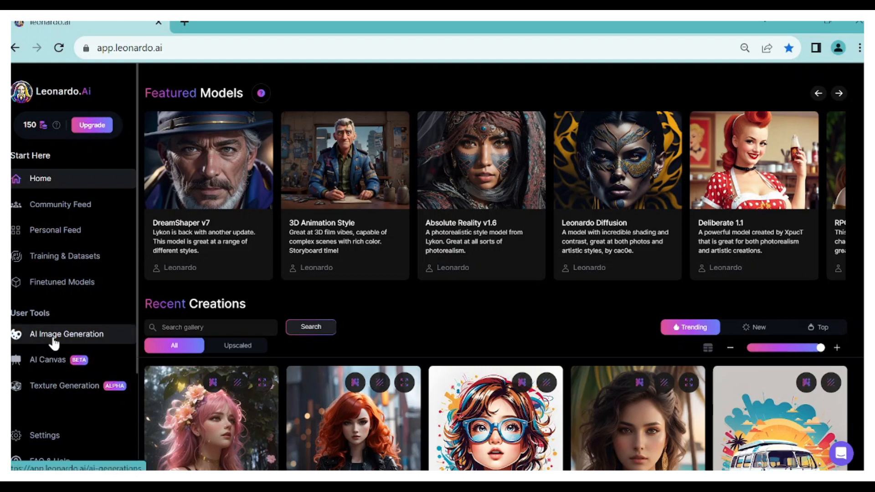
Open AI Image Generation and choose the Leonardo Diffusion model with Leonardo Style
click(78, 339)
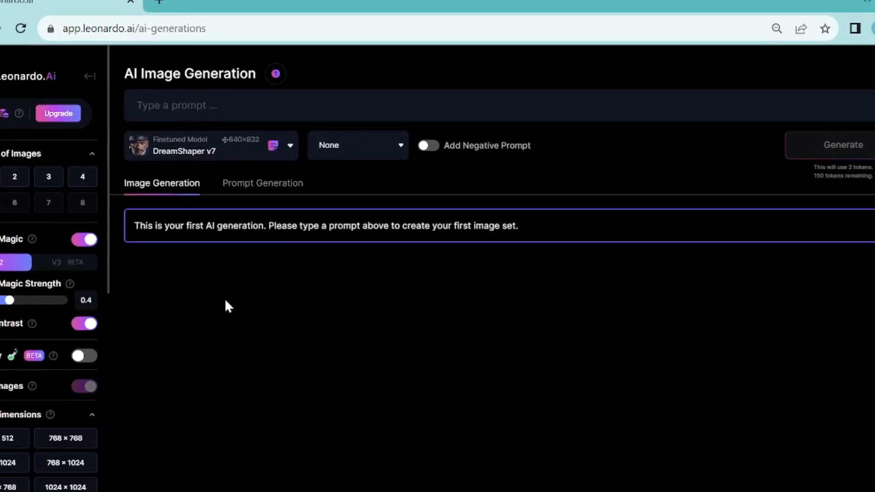
click(186, 139)
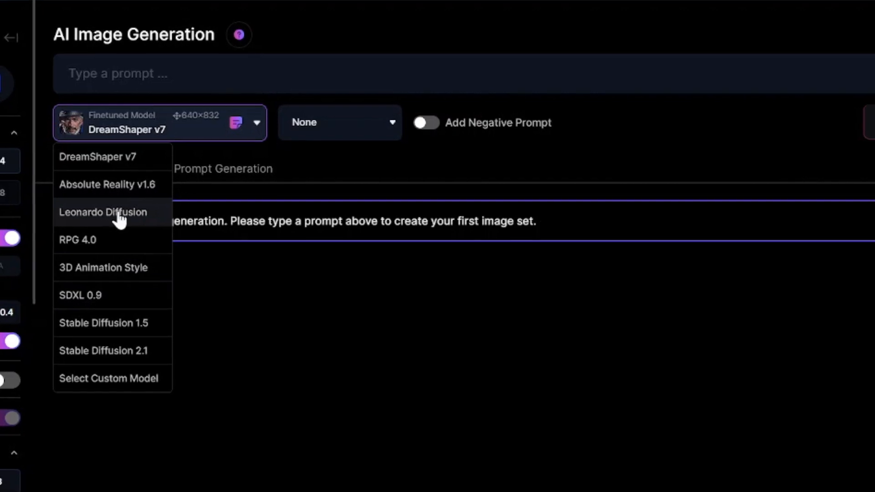
click(123, 219)
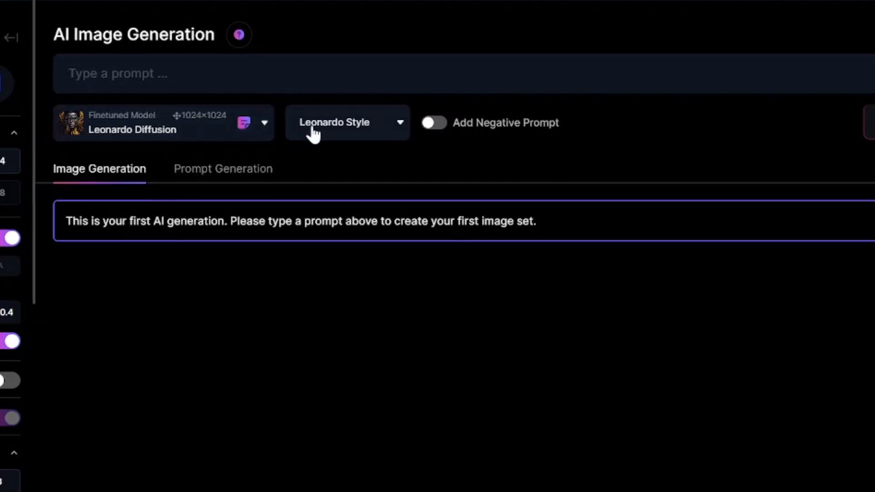
click(359, 130)
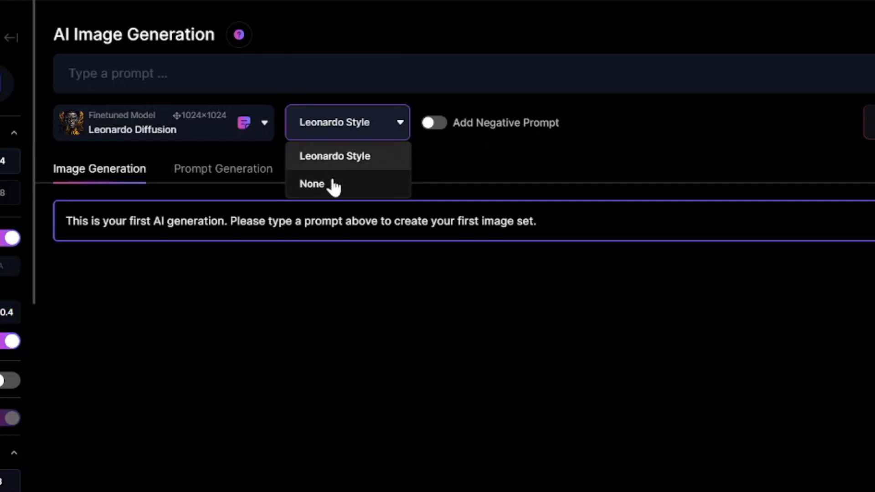
click(335, 162)
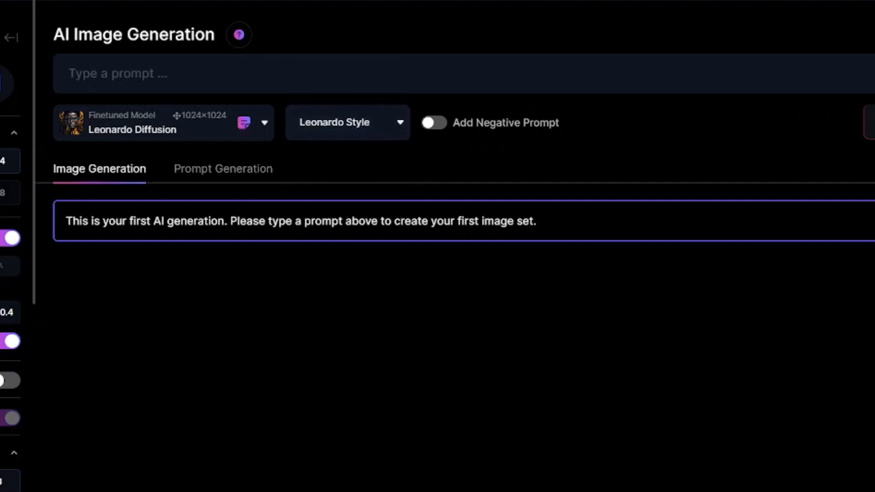
Generate an image from the prompt "A portrait of cat in holographic lighting", correcting the misspelled word "portrait"
click(105, 74)
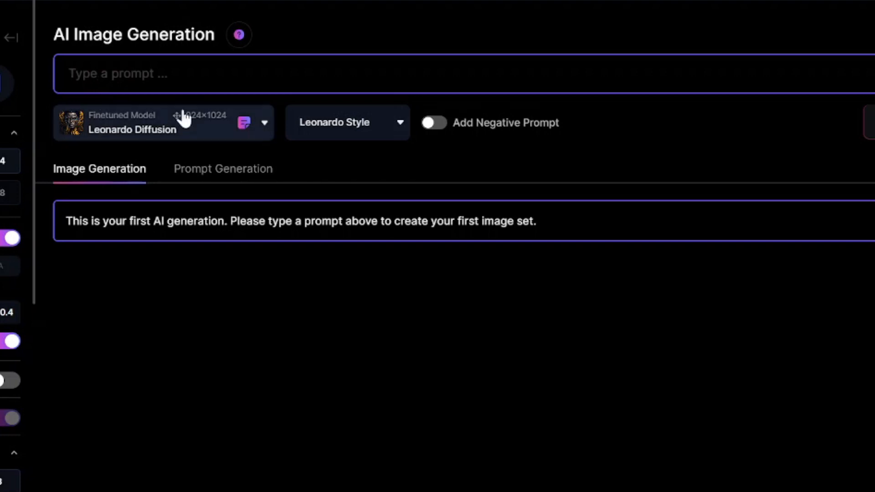
text(A potr)
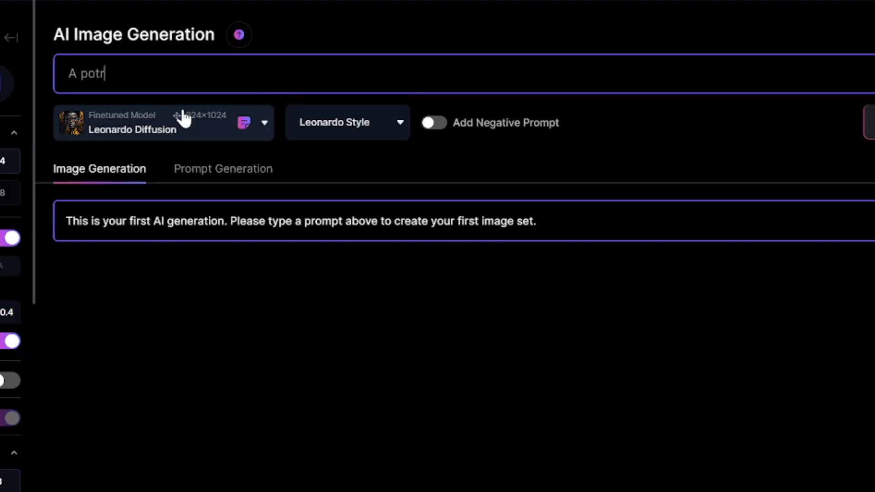
text(ait of cat)
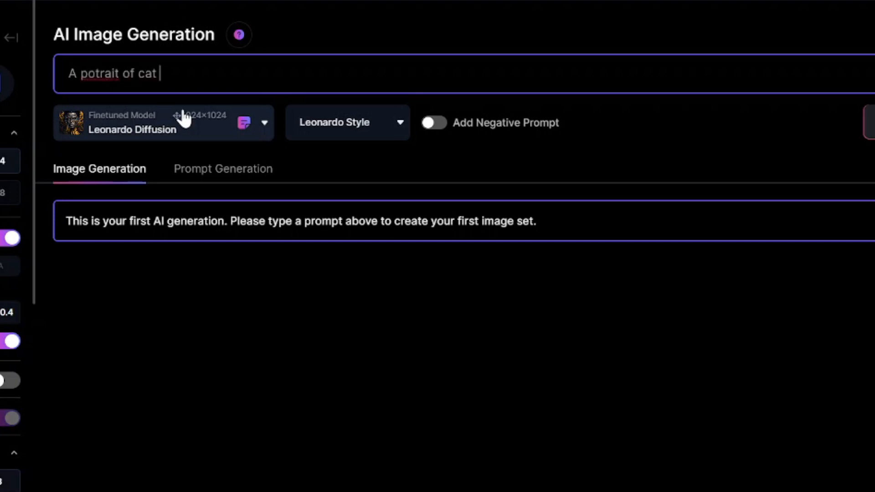
right_click(104, 75)
click(130, 90)
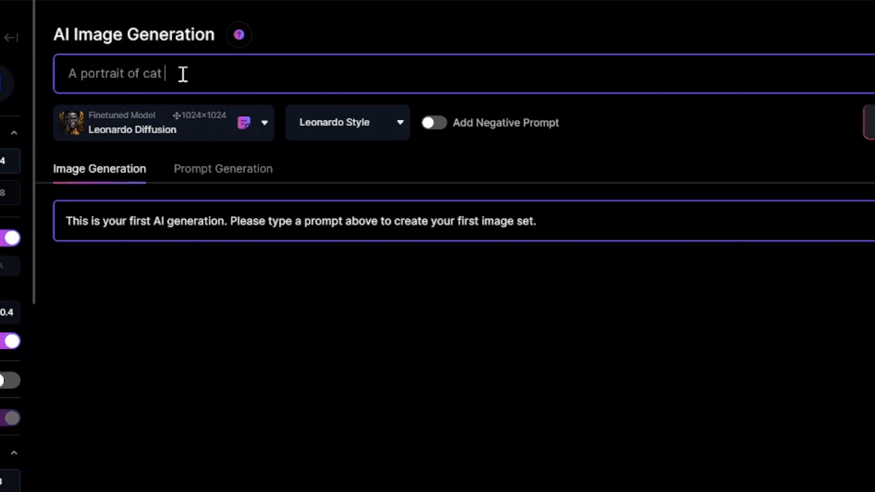
text(in holographic lighting)
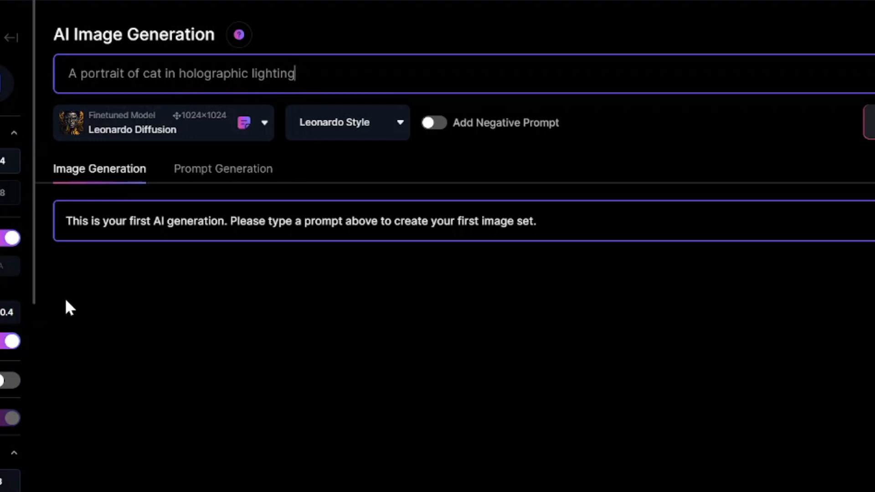
key(Return)
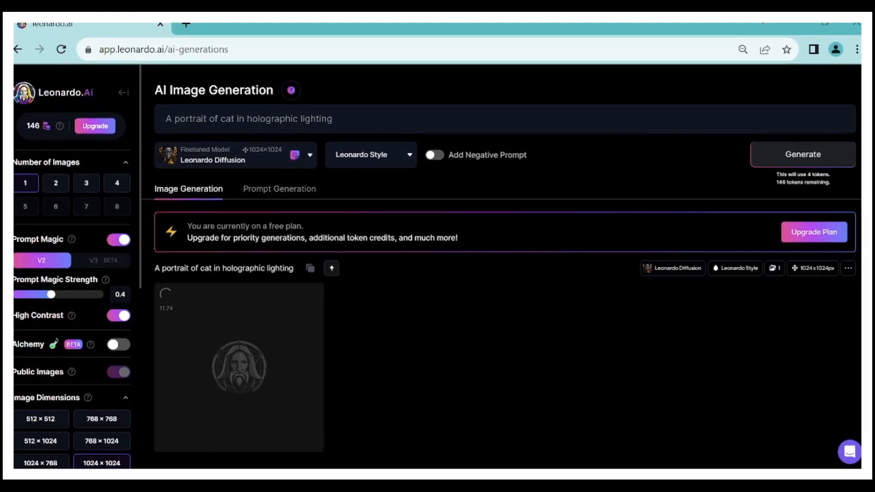
Look over the generation settings and view the generated cat image enlarged
scroll(69, 234, down, 1)
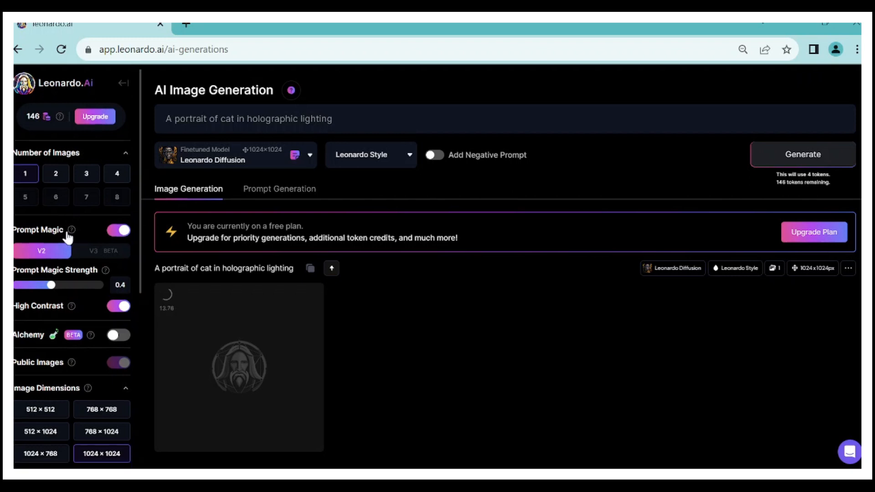
scroll(68, 234, down, 7)
scroll(69, 332, up, 7)
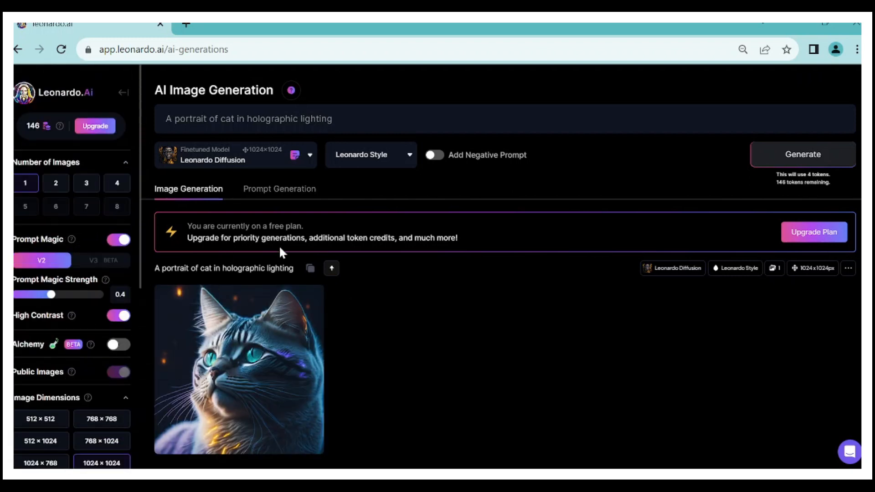
click(241, 347)
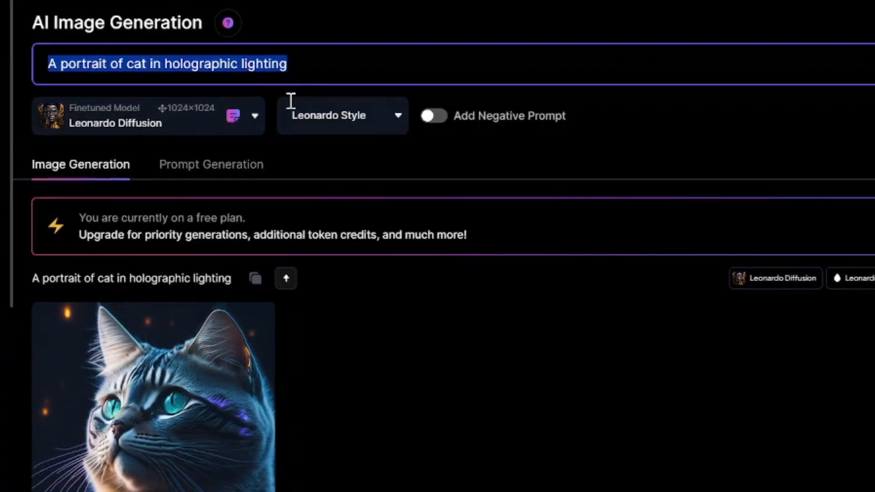
click(315, 324)
click(214, 356)
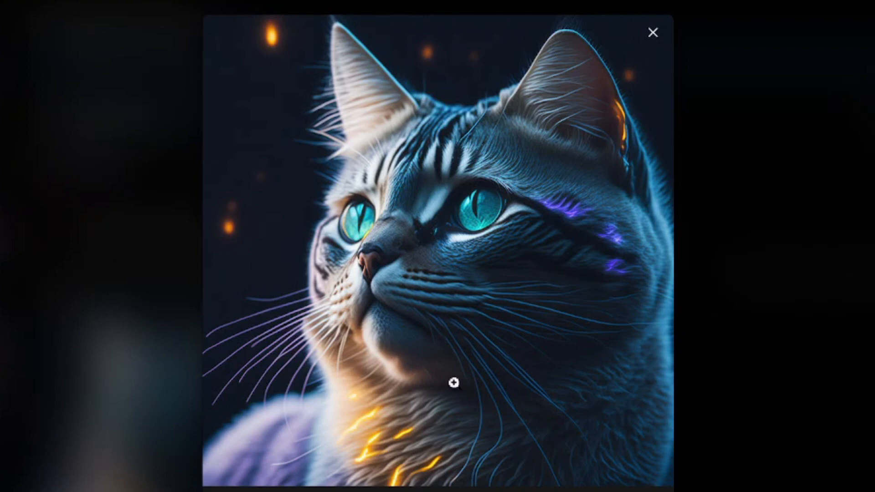
click(809, 433)
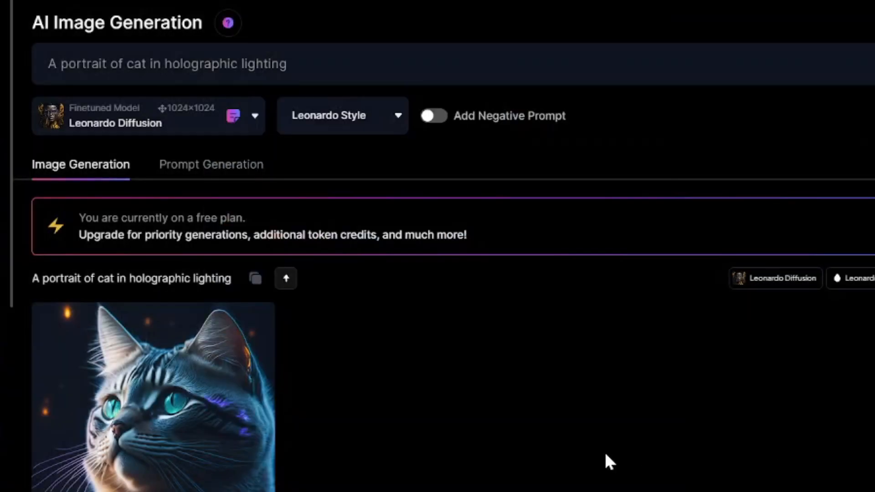
Replace the prompt with "A portrait of a parrot on a tree in bioluminescent lighting" and generate the image
click(305, 64)
drag(305, 64, 53, 92)
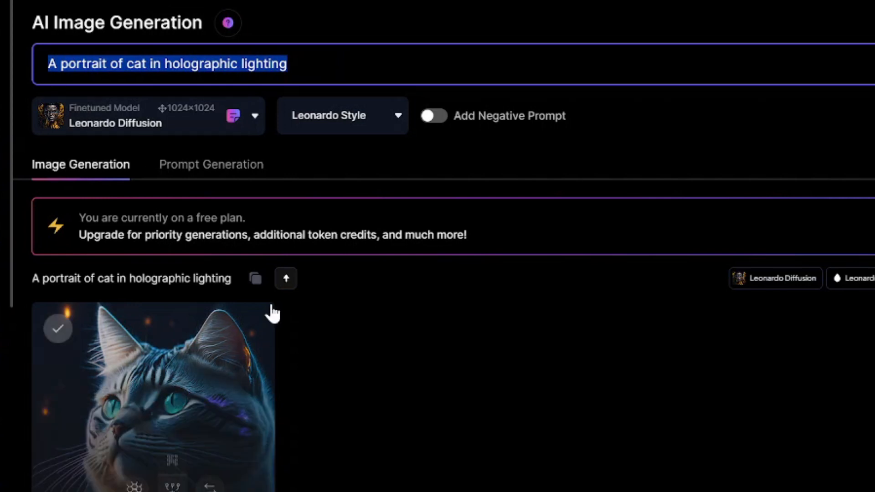
key(BackSpace)
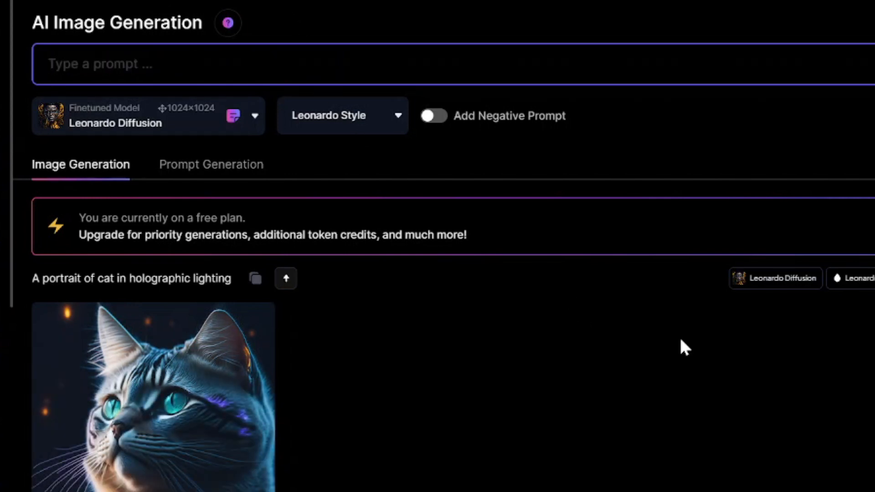
text(A portra)
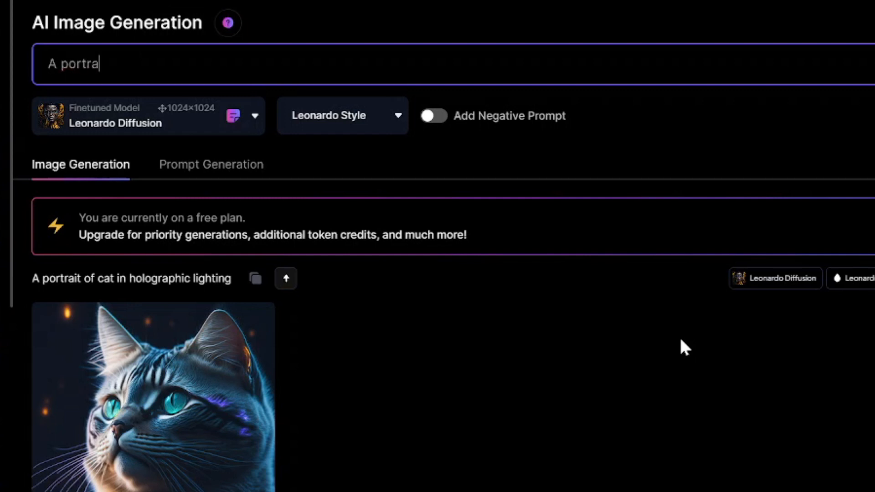
text(it of a parrot on a tree in)
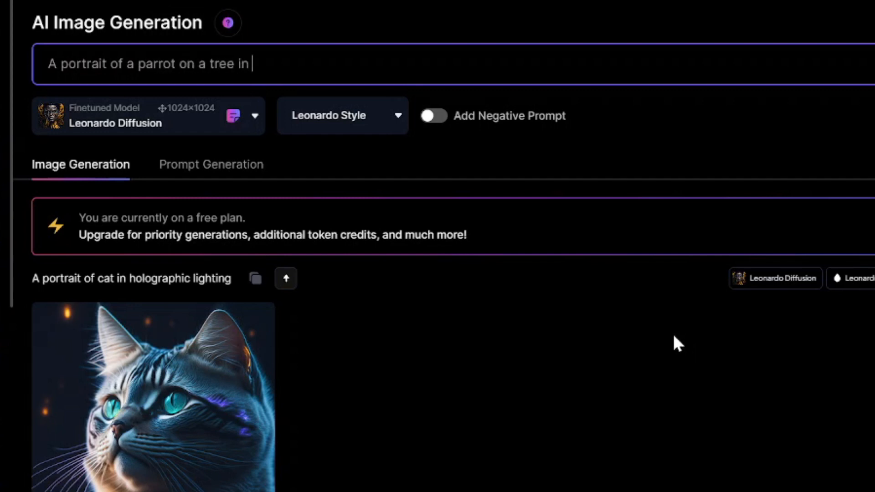
text( biolumines)
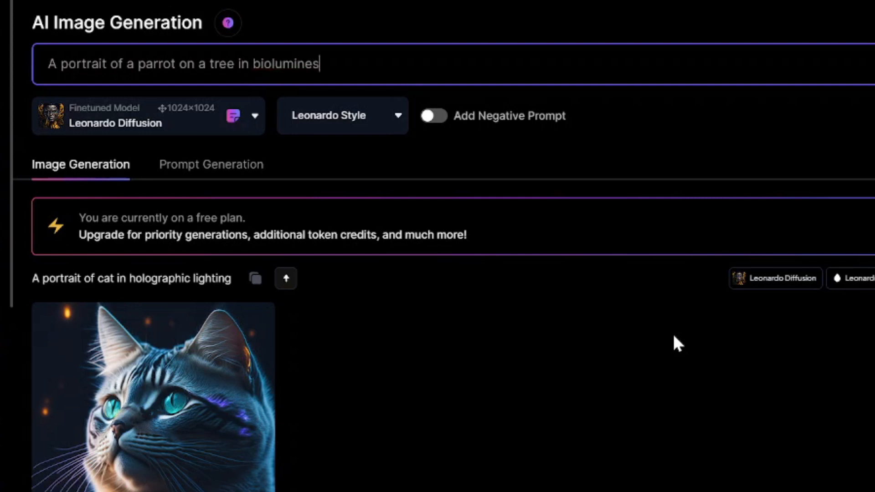
text(cent lighting)
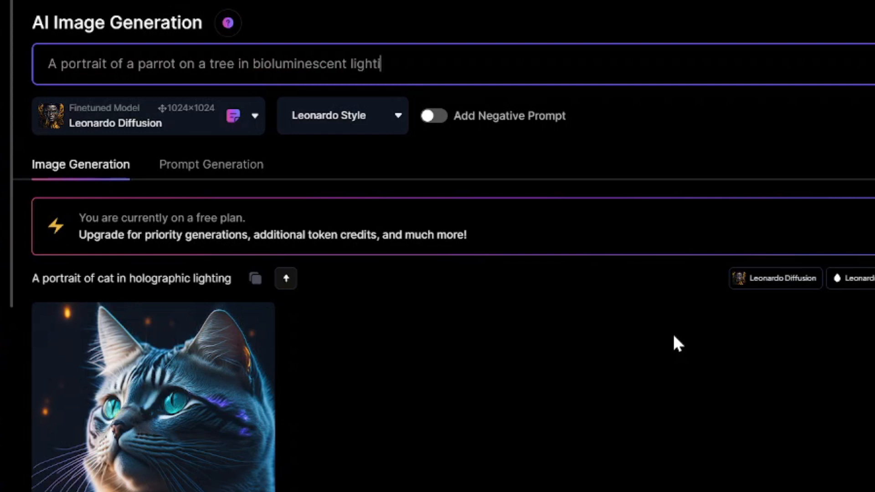
drag(400, 64, 50, 78)
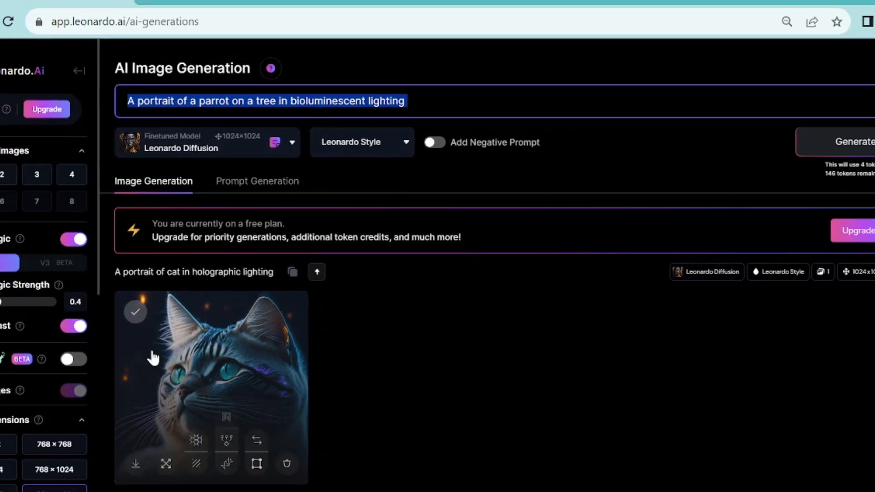
click(850, 134)
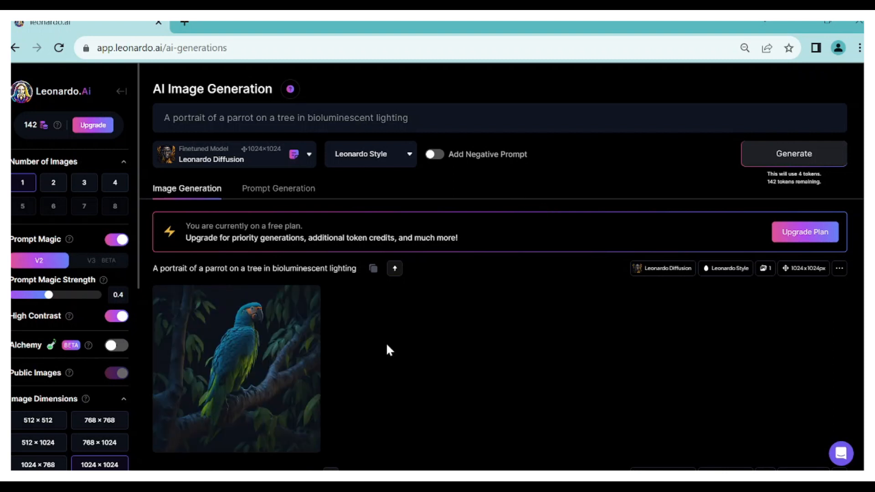
View the generated parrot image enlarged and examine the actions offered for it
click(218, 327)
click(735, 398)
click(253, 336)
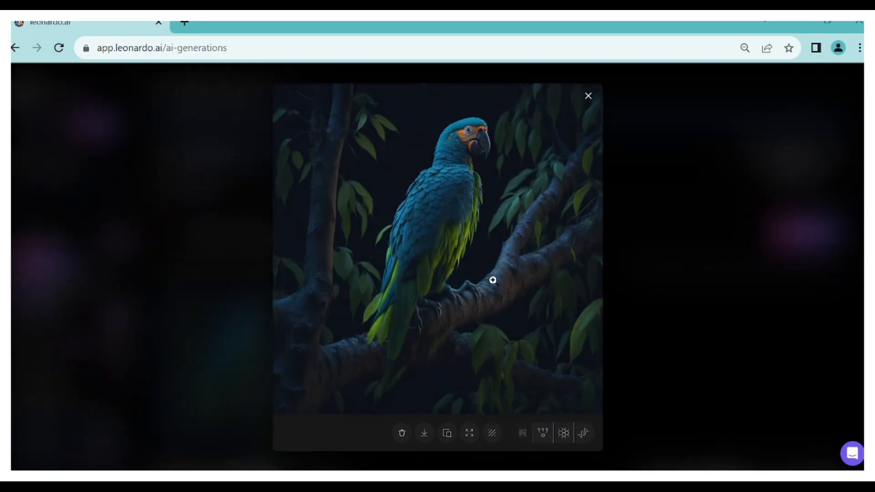
click(691, 363)
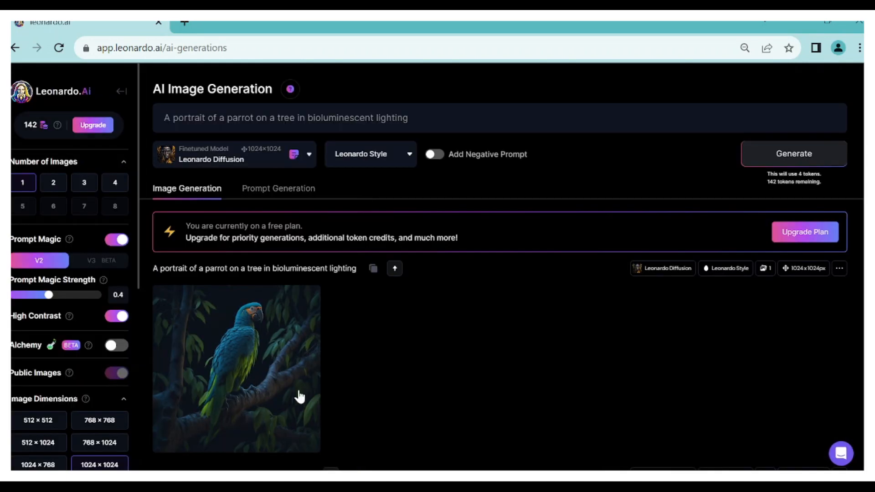
click(272, 332)
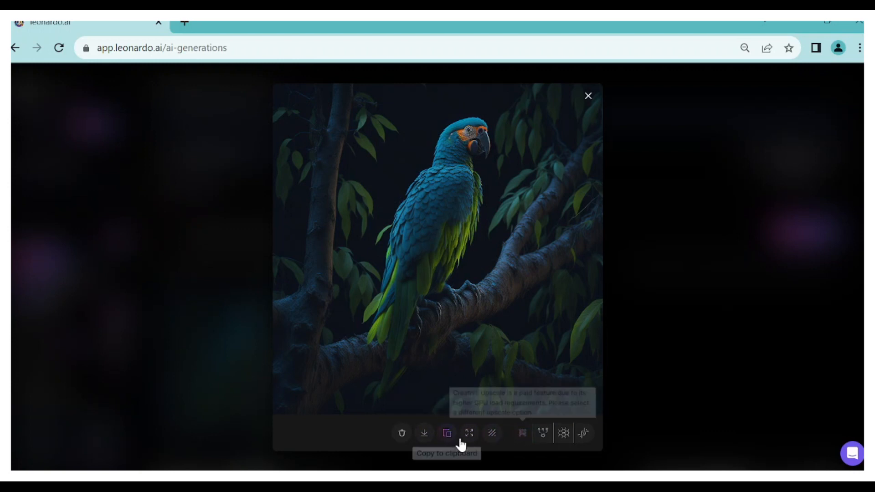
key(Escape)
View the parrot image in the canvas editor, exit the editor and return to AI Image Generation
click(276, 435)
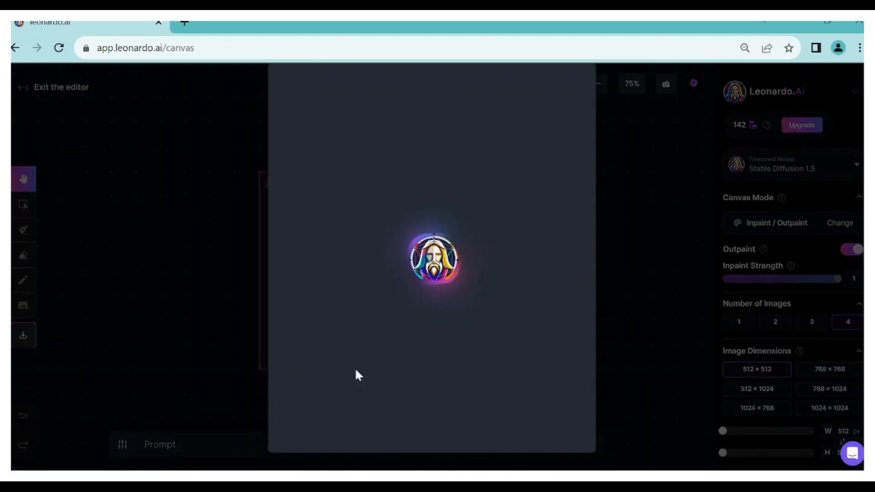
click(580, 72)
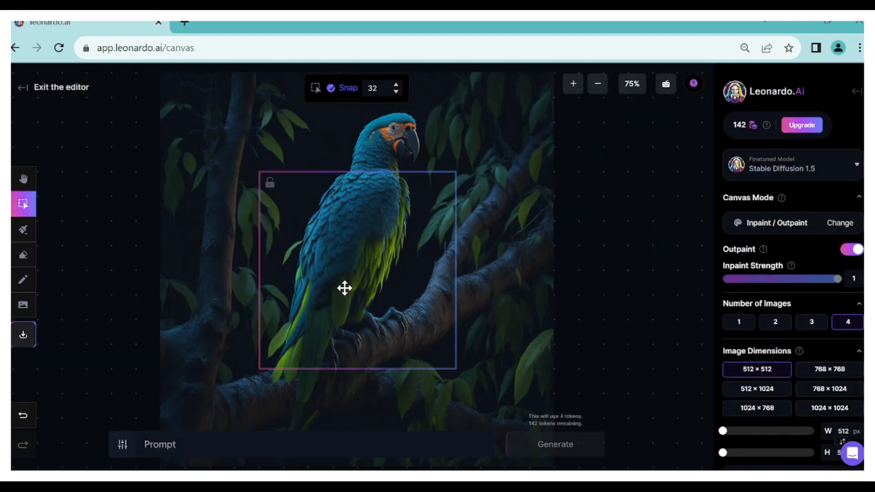
click(20, 87)
click(520, 135)
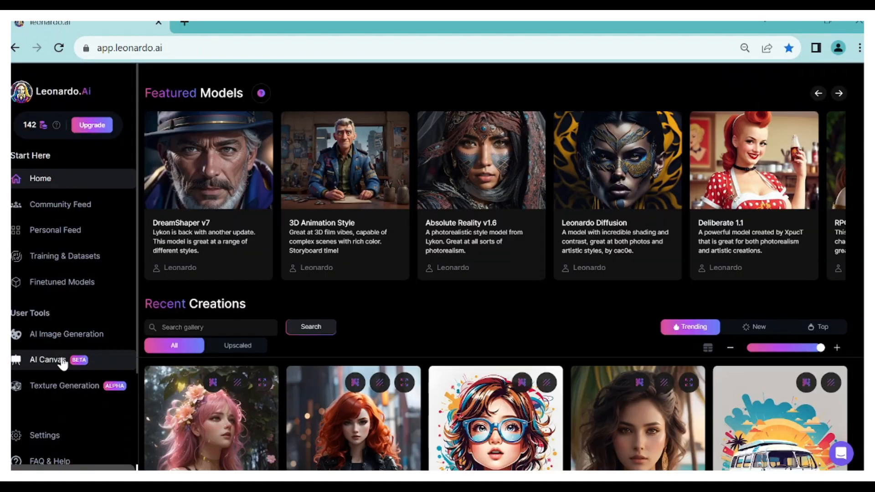
click(93, 338)
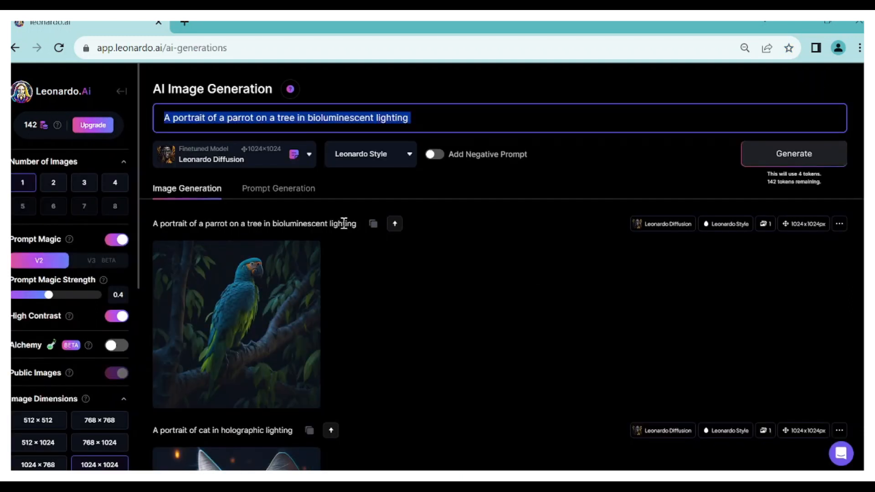
Replace the prompt with "An image of a brown bear in the woods, in holographic lighting" and generate the image
key(BackSpace)
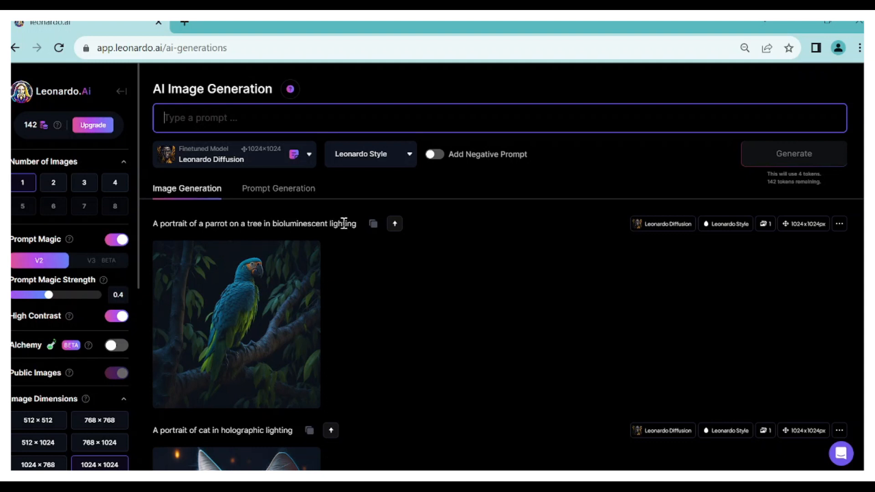
text(An image )
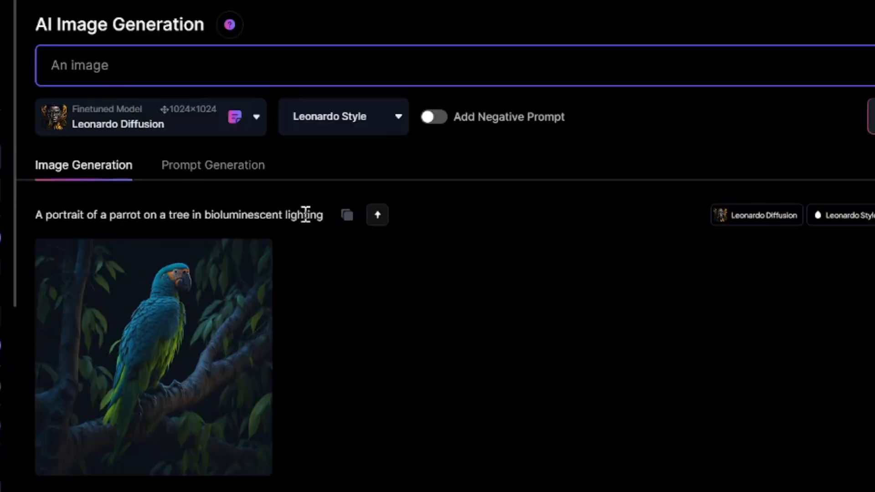
text(of a brown bear in the woo)
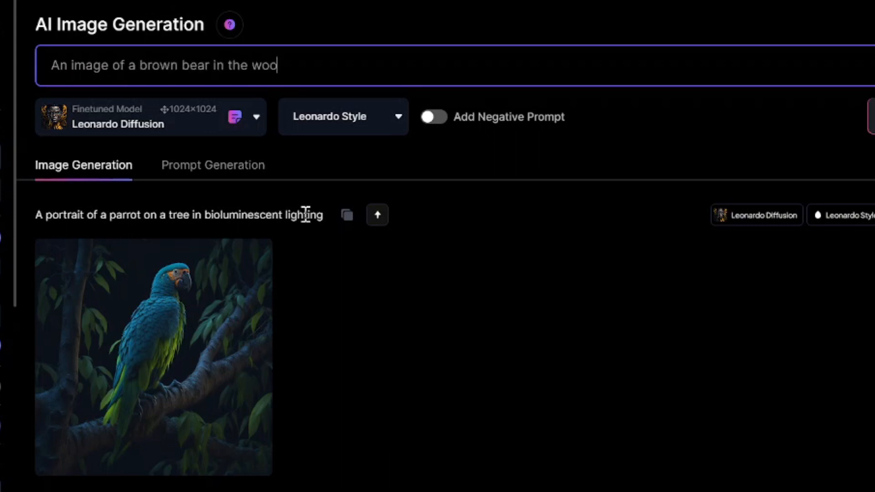
text(ds, in holog)
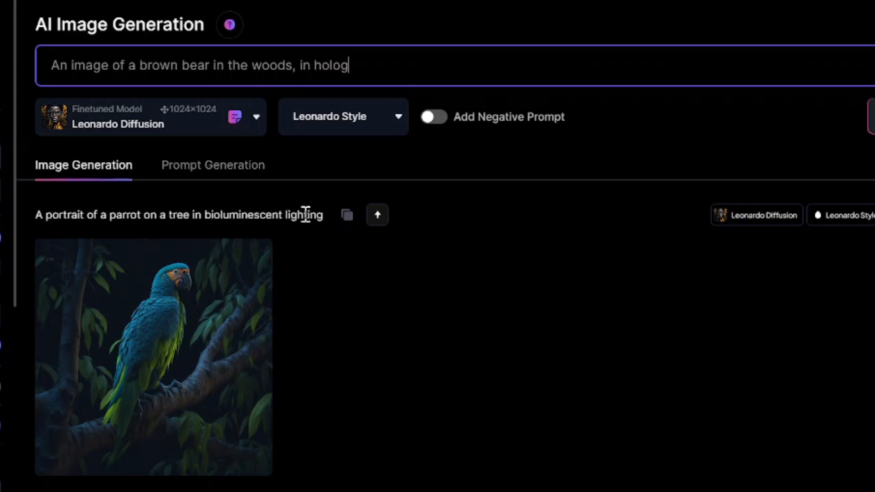
text(raphic lighting)
key(Return)
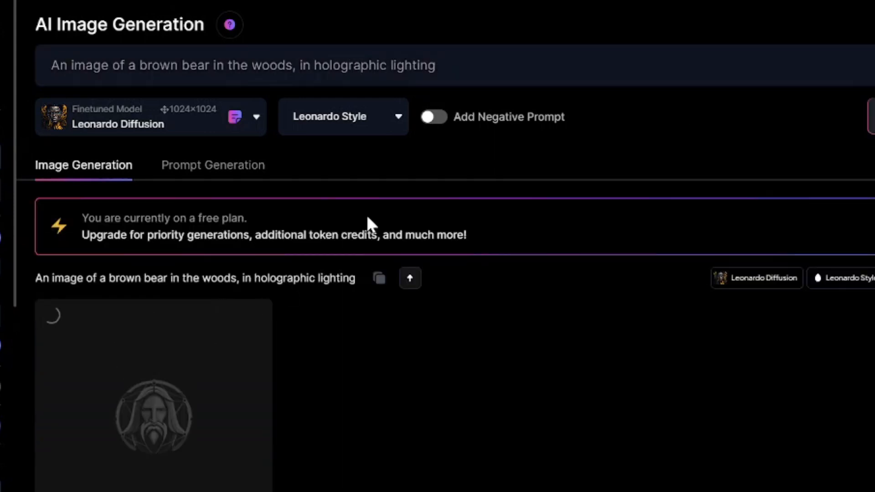
triple_click(485, 55)
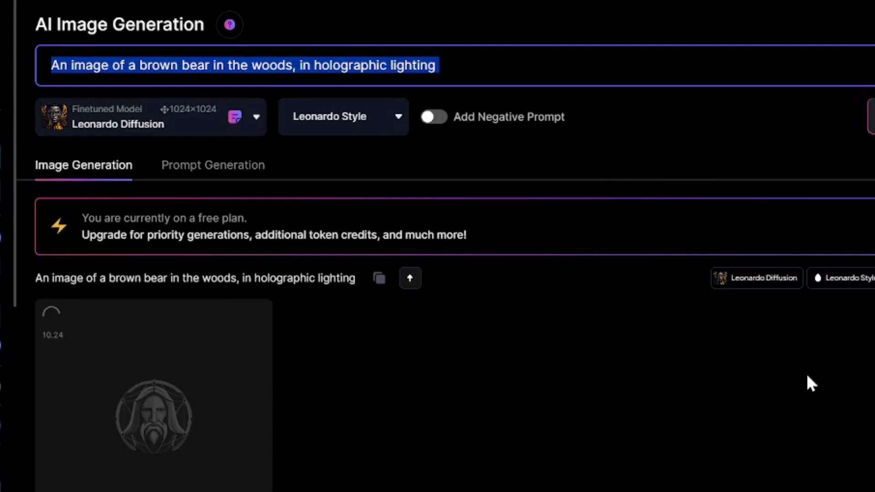
View the generated brown bear image enlarged from head to feet and return to the generation list
click(215, 370)
click(471, 282)
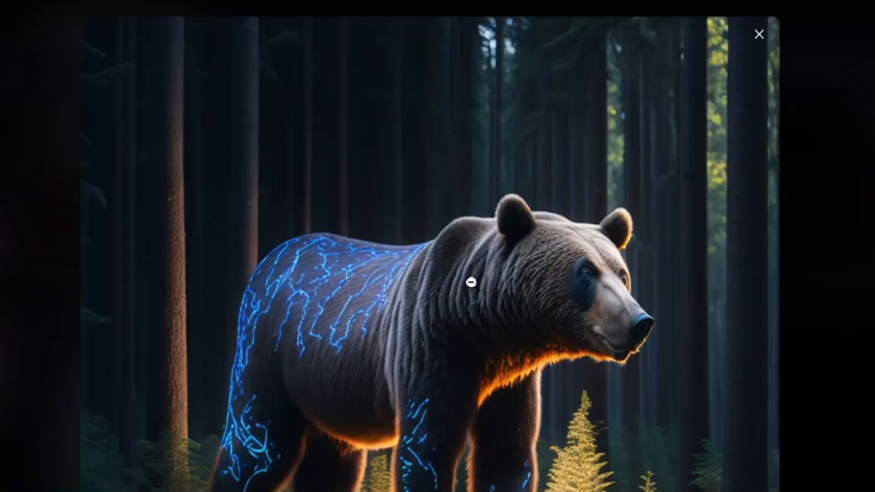
scroll(488, 309, down, 3)
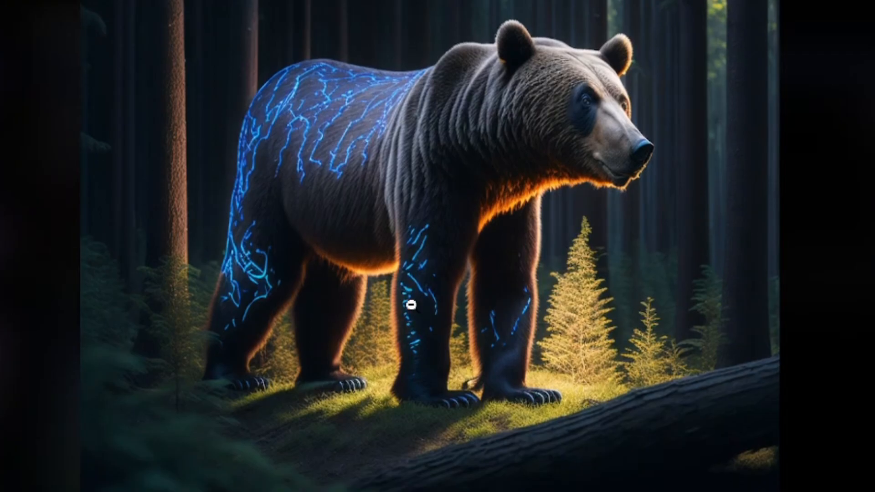
click(424, 217)
click(425, 217)
click(862, 219)
scroll(310, 437, up, 4)
scroll(440, 405, down, 8)
scroll(444, 375, up, 8)
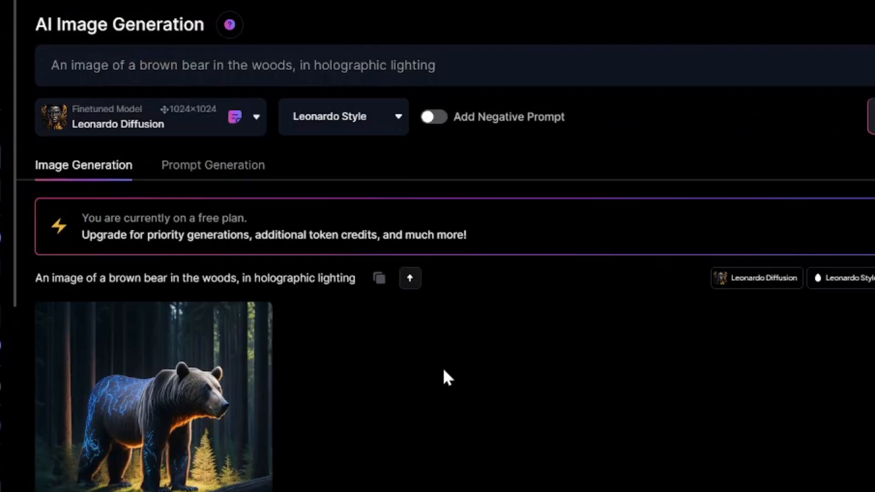
Replace the prompt with "Craft a surreal that draws inspiration from a different celestial body within our solar system."
click(454, 66)
text(Craft a surreal that)
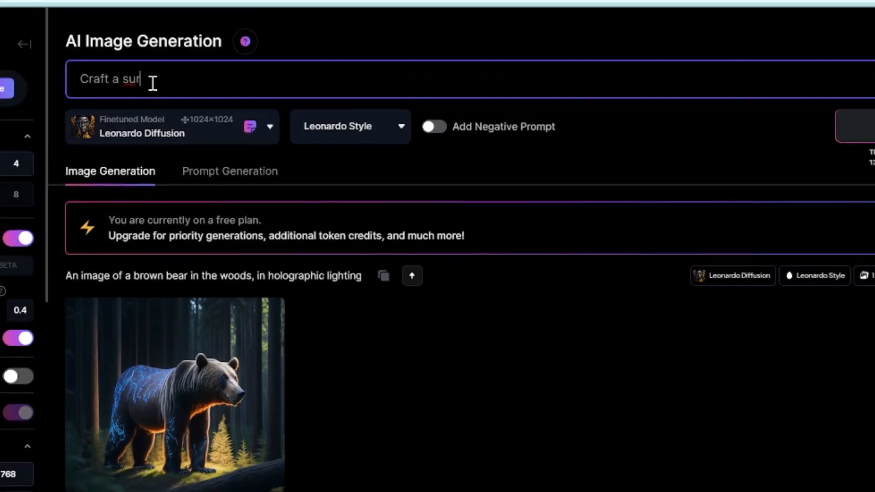
text( draws)
key(Left)
key(Left)
key(Left)
key(Left)
key(Left)
key(Left)
key(Left)
key(Left)
key(Left)
key(Left)
key(End)
text(inspiration from a d)
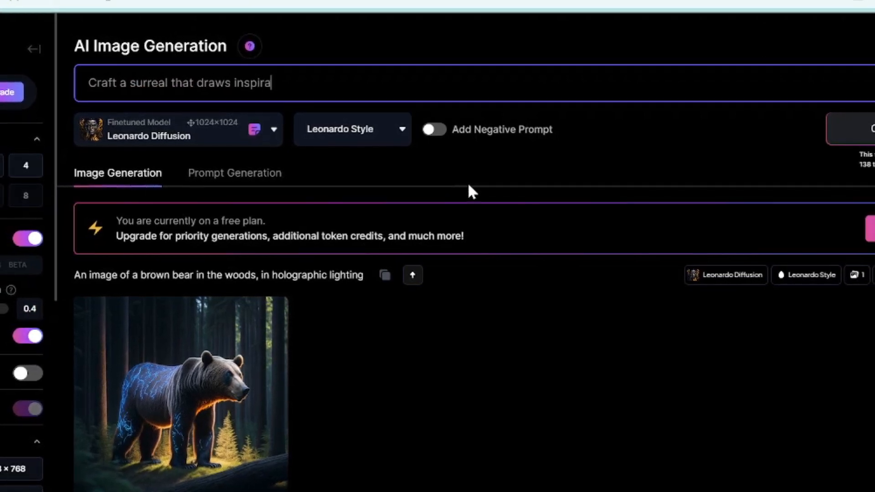
text(ifferent celesital)
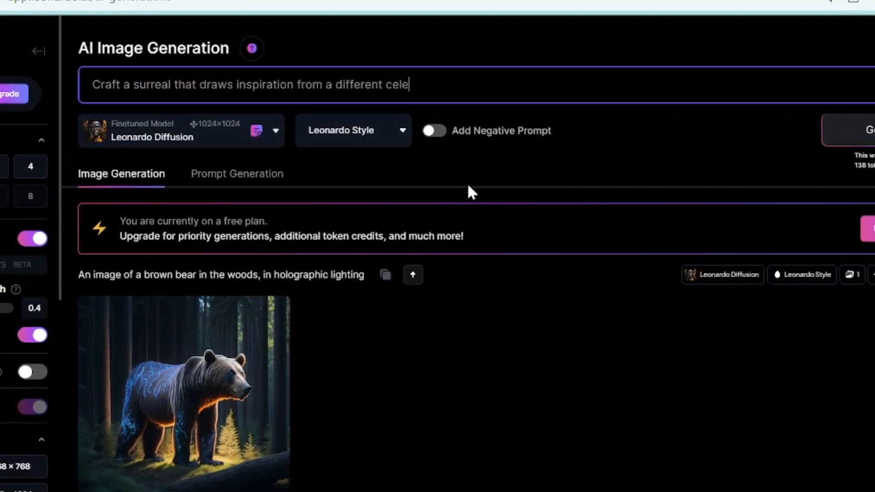
key(BackSpace)
key(BackSpace)
key(BackSpace)
key(BackSpace)
text(tial body within our so)
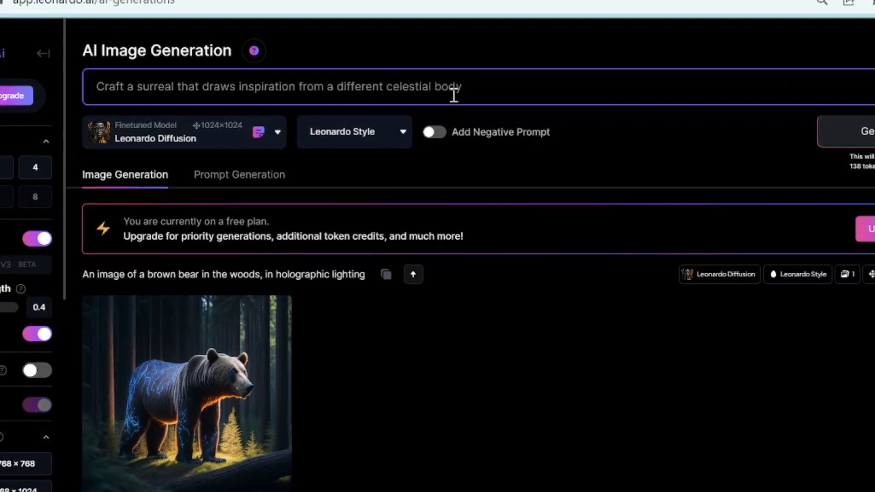
text(lar system. )
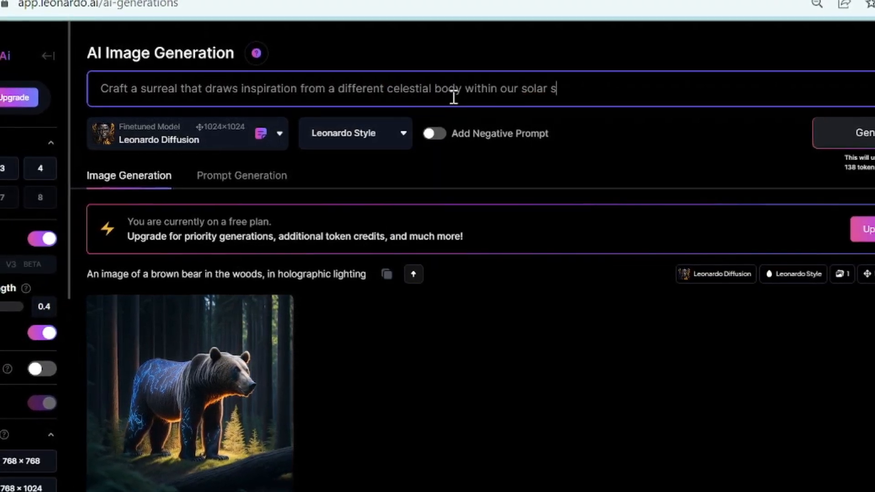
text(Lets)
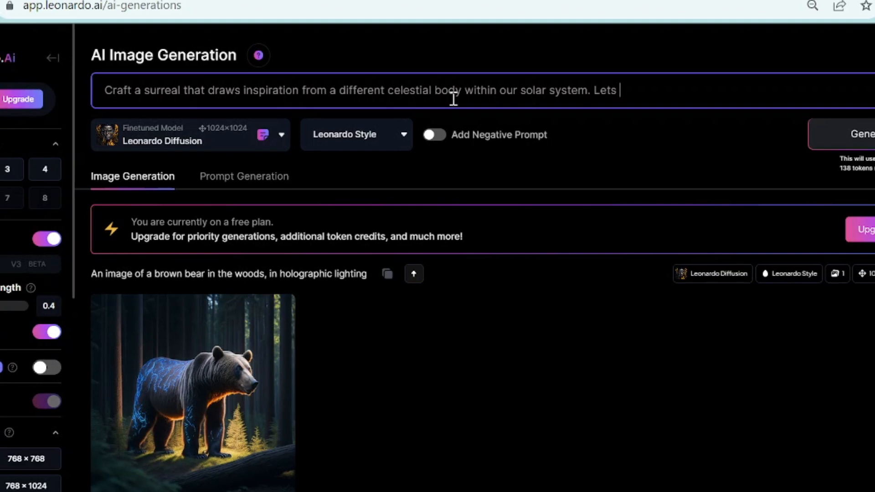
text( imagin)
Extend the prompt with "Let this imaginative landscape showcase unique geological structures and alien vegetation and creatures"
key(BackSpace)
key(BackSpace)
key(BackSpace)
key(BackSpace)
key(BackSpace)
key(BackSpace)
key(BackSpace)
key(BackSpace)
text(this imaginative)
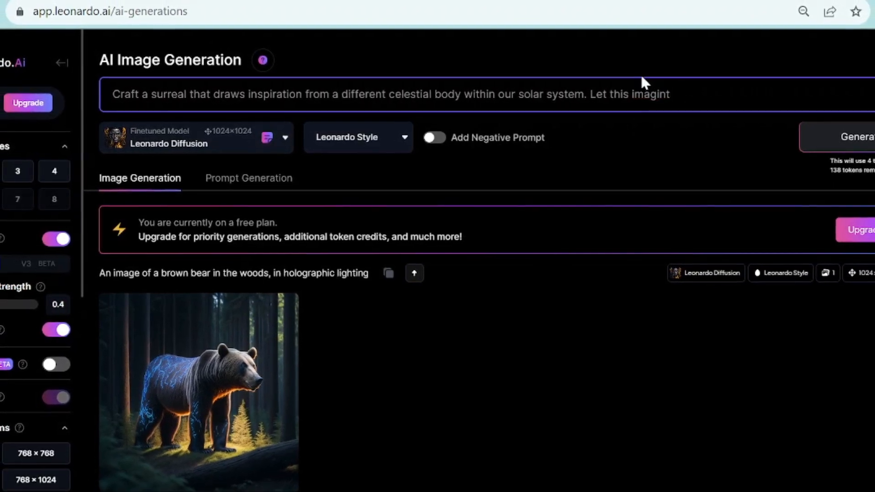
text( landscape showcase uniqu)
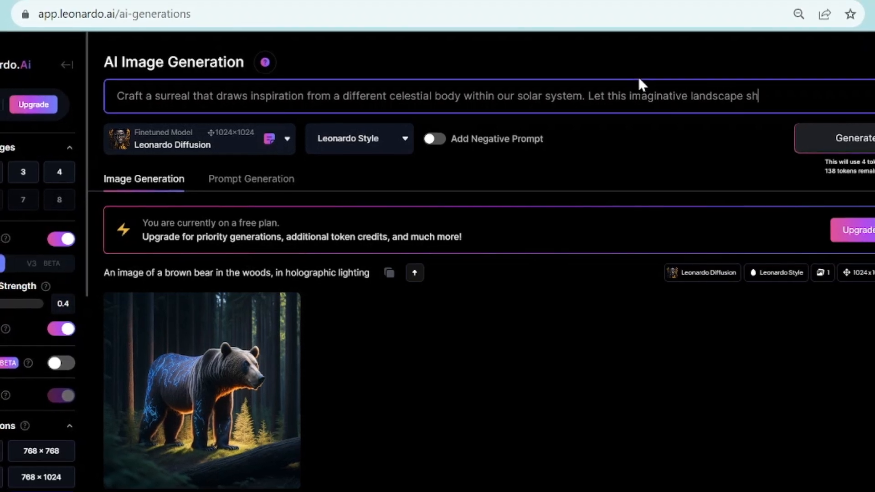
text(e geological struct)
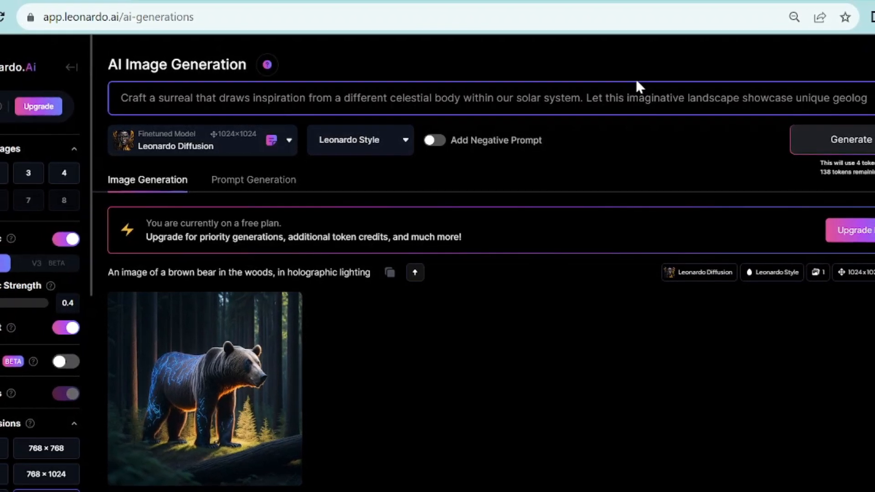
text(ures and alien veget)
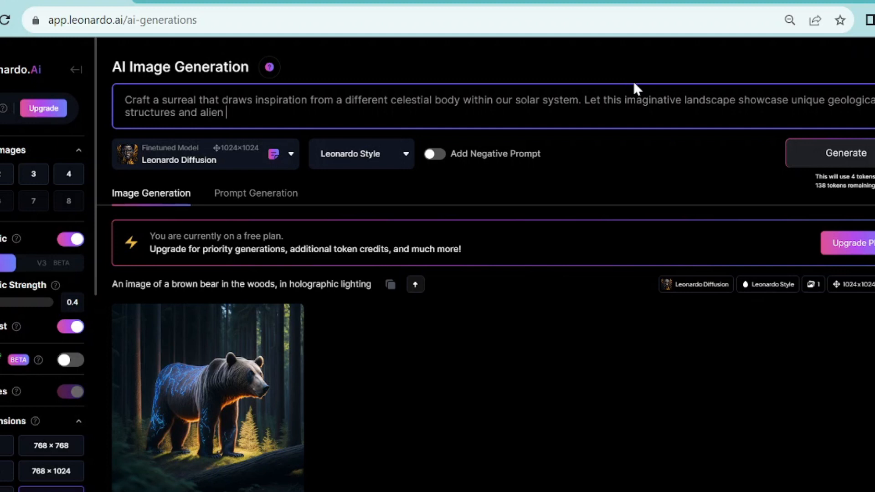
text(ation and creatures)
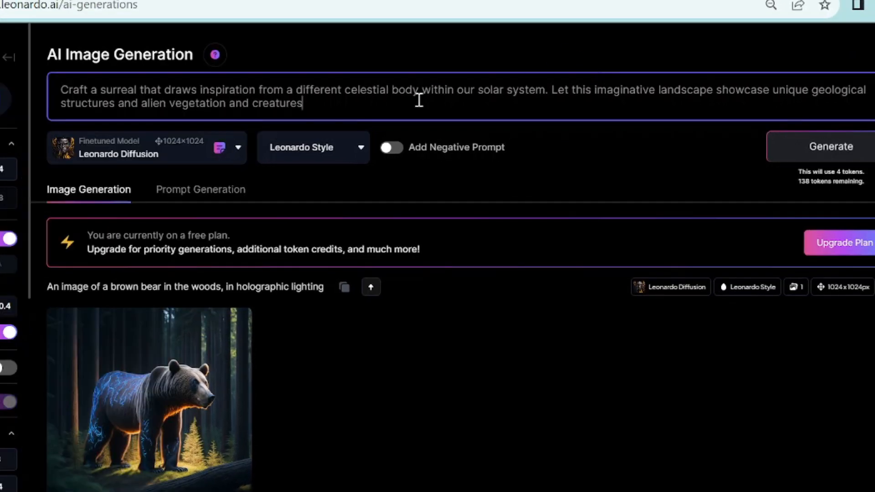
Add ", image" to the end of the landscape prompt and generate the image
drag(333, 106, 42, 96)
click(319, 113)
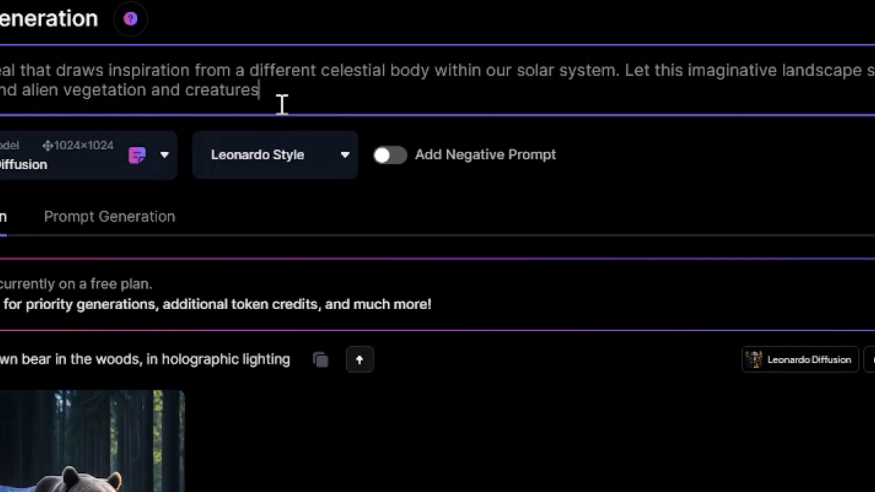
text(,image)
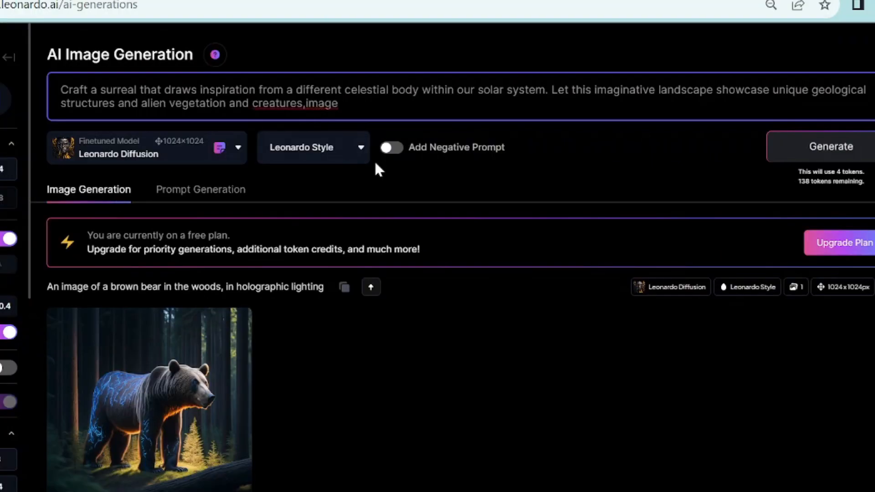
click(829, 155)
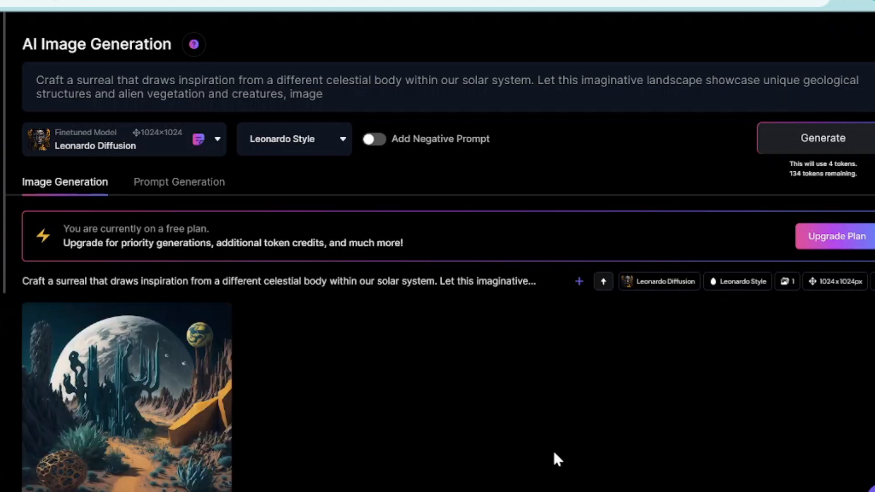
View the generated landscape image enlarged, close it and generate another image from the same prompt
click(204, 378)
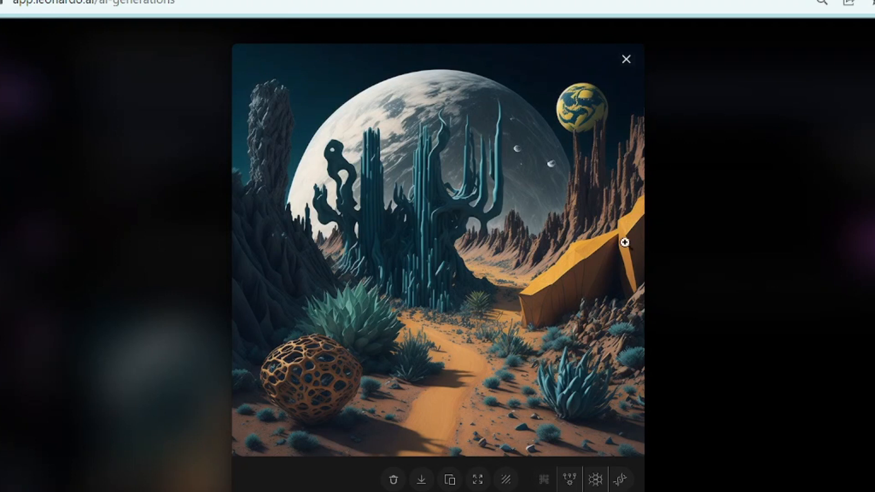
click(626, 60)
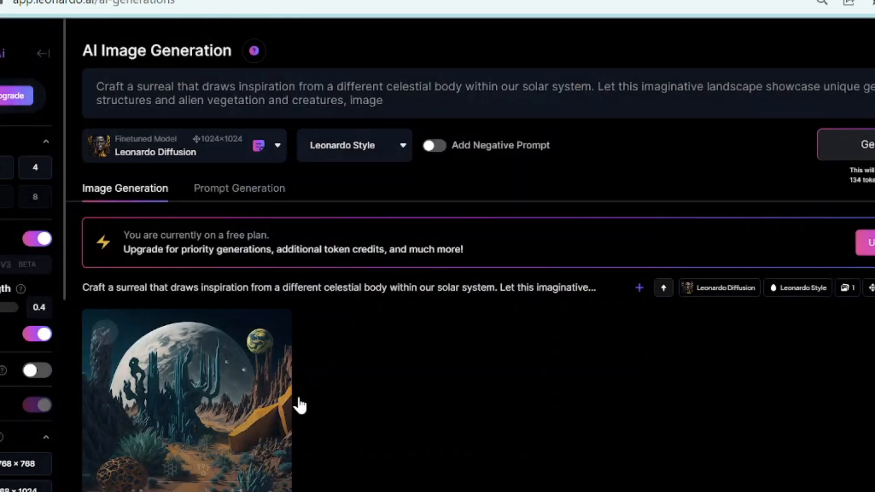
mouse_move(211, 437)
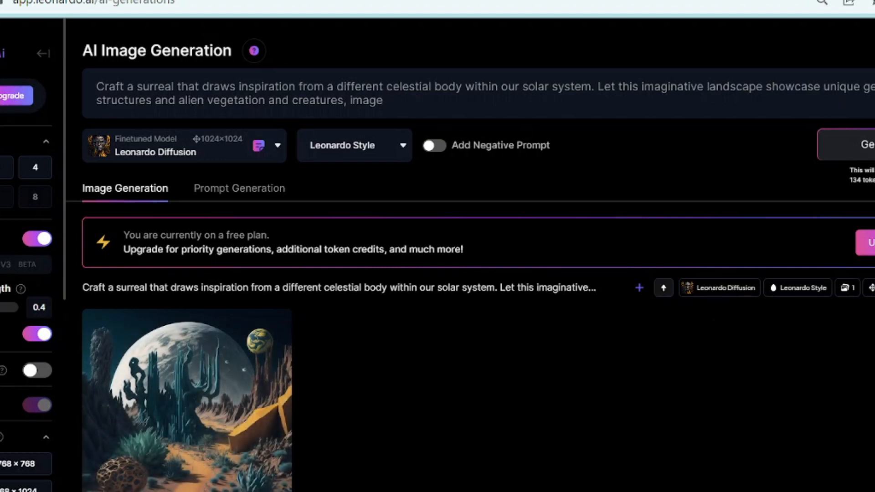
click(863, 157)
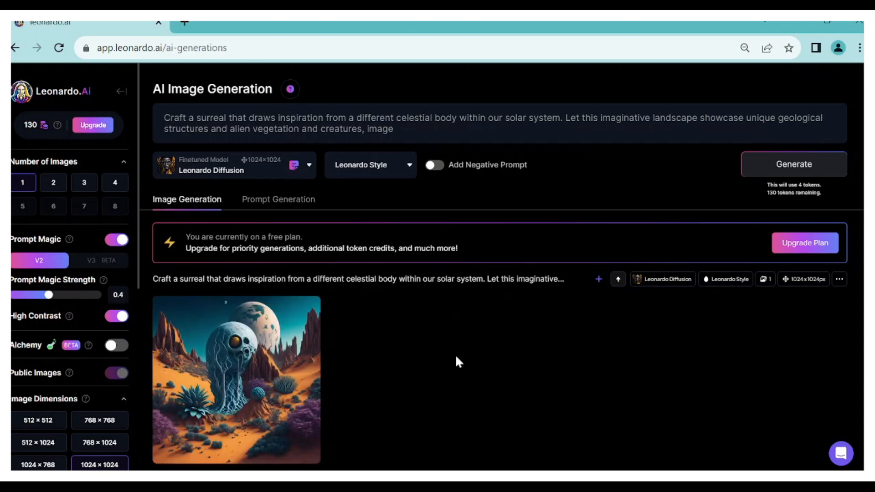
Replace the prompt with "A picture of a white mouse and cat in the woods" and generate the image
click(410, 128)
key(ctrl+a)
key(BackSpace)
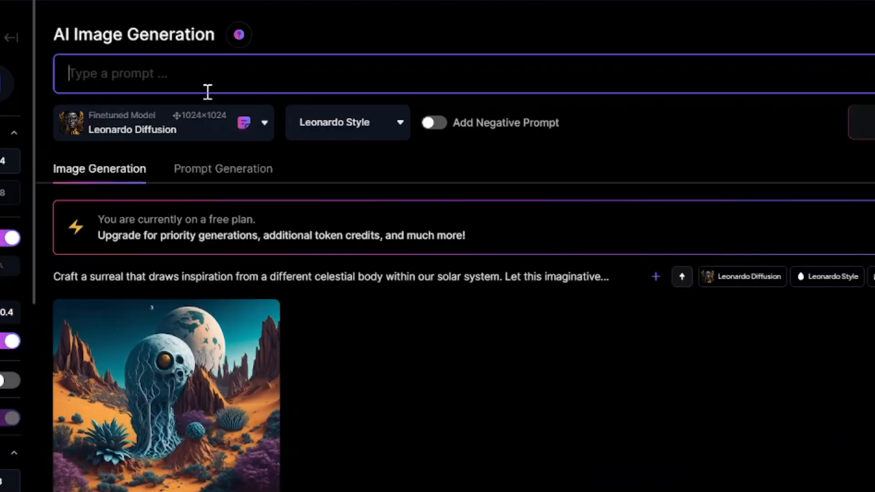
text(A picture )
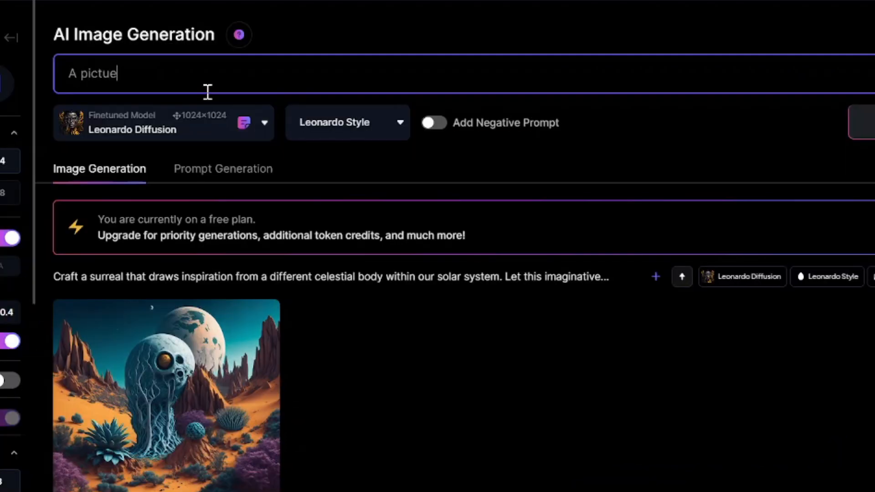
text(of a white)
key(BackSpace)
key(BackSpace)
key(BackSpace)
key(BackSpace)
key(BackSpace)
key(BackSpace)
key(BackSpace)
key(BackSpace)
key(BackSpace)
key(BackSpace)
key(BackSpace)
key(BackSpace)
key(BackSpace)
key(BackSpace)
key(BackSpace)
key(BackSpace)
key(BackSpace)
key(BackSpace)
key(BackSpace)
key(BackSpace)
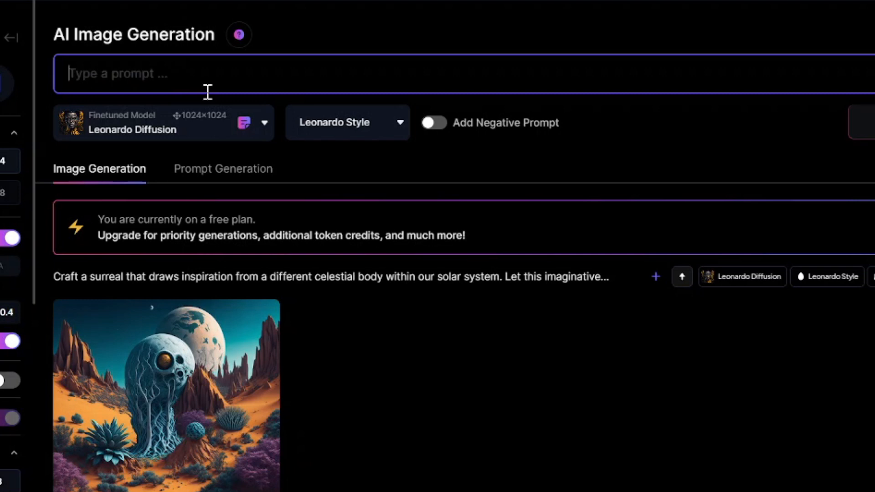
text(A picture of a white )
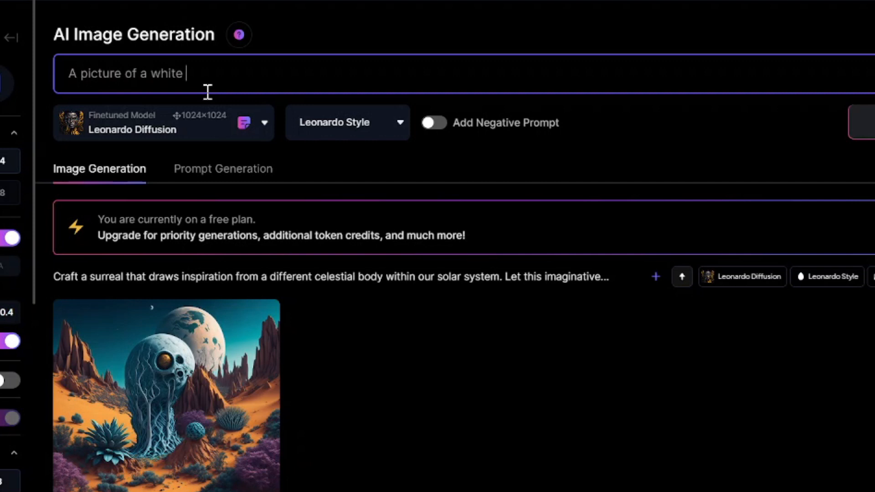
text(mouse and cat in the woods)
key(Return)
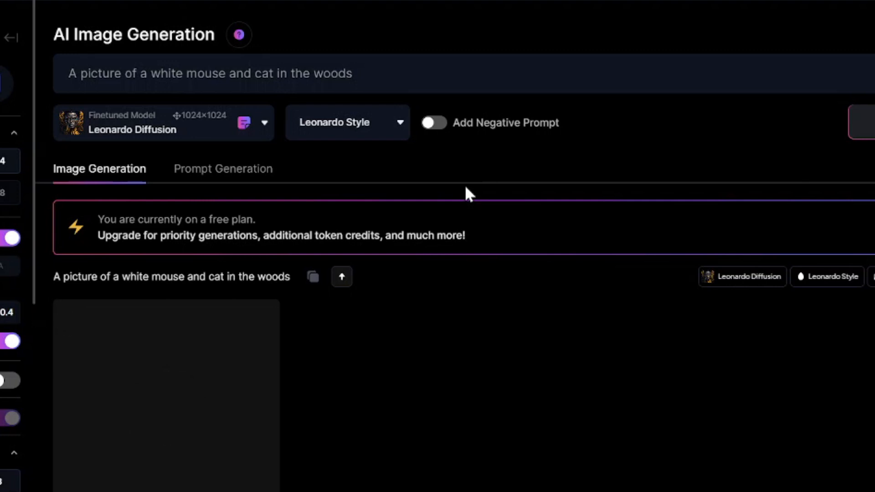
View the generated mouse and cat image enlarged, close it and look over the previously generated images
click(229, 345)
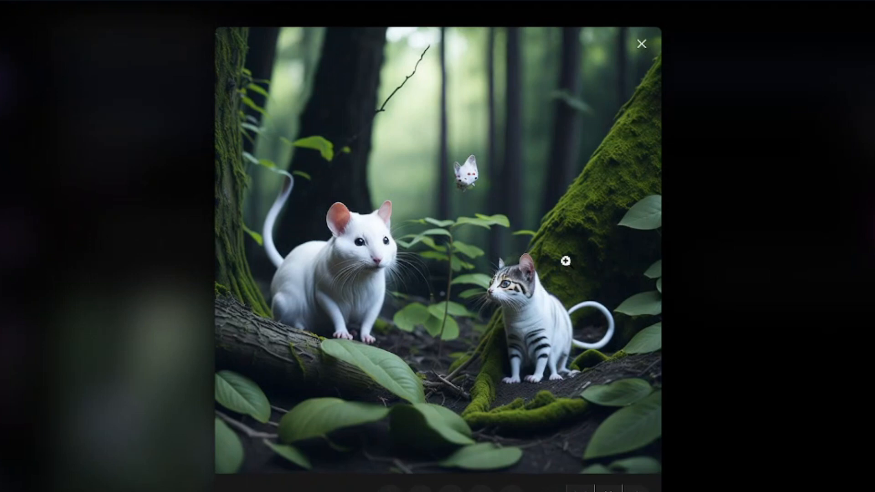
click(642, 44)
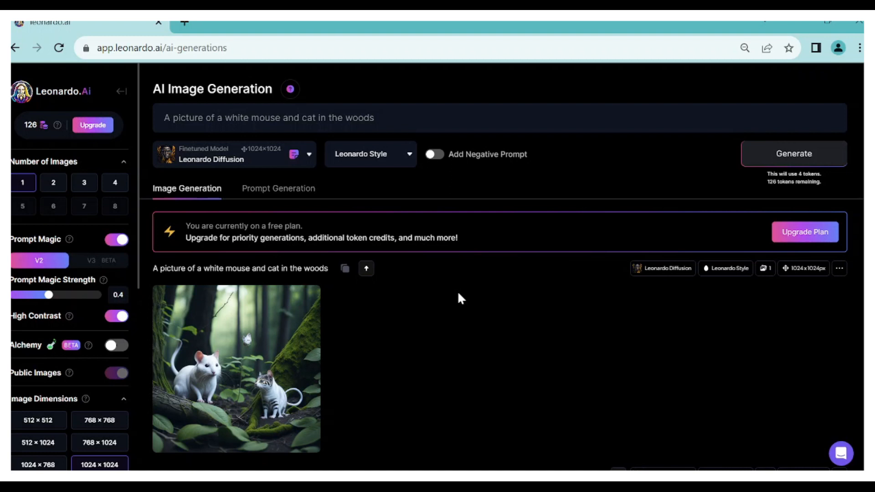
scroll(457, 297, down, 4)
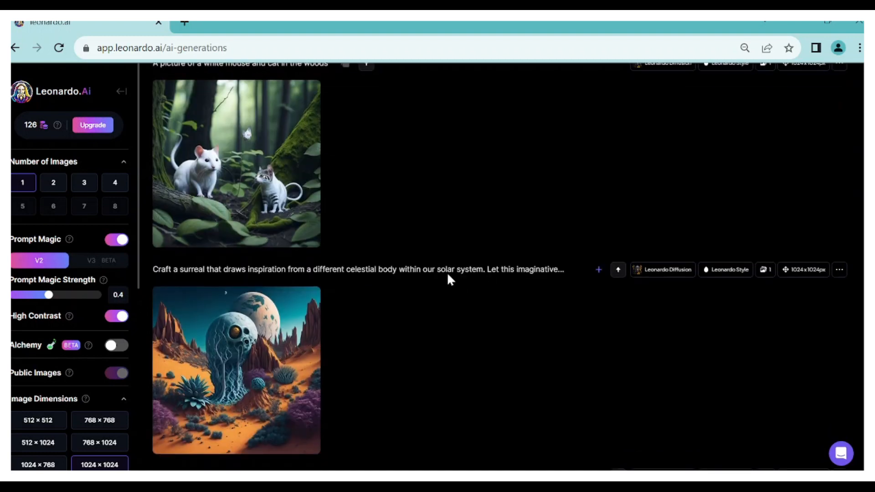
scroll(406, 177, down, 15)
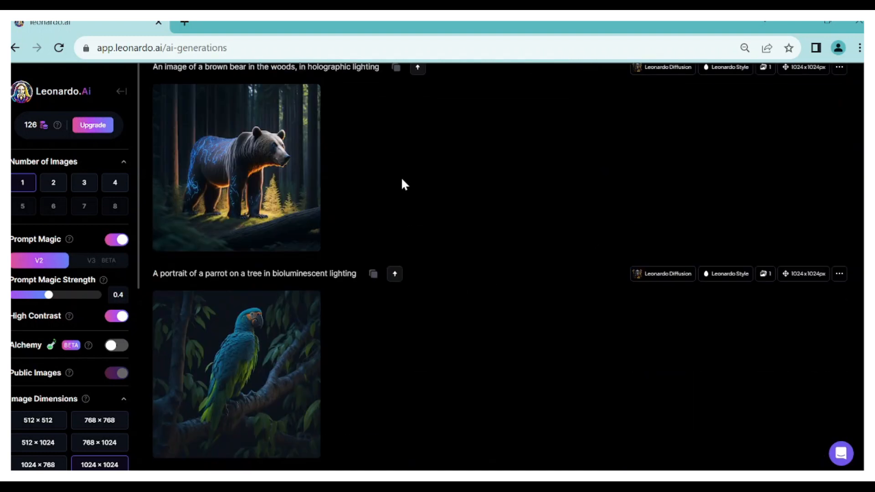
scroll(369, 292, up, 19)
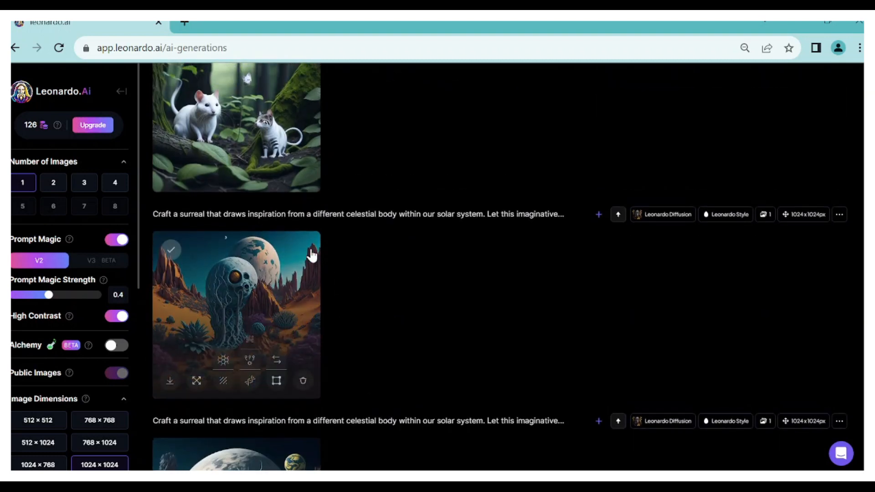